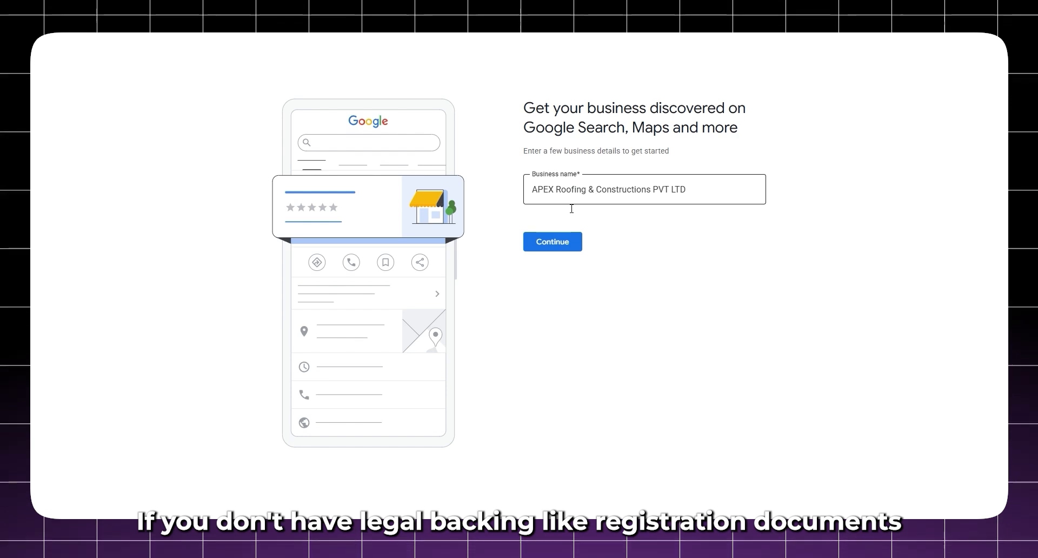
# Step: Select the words 'Roofing & Constructions' in the business name 'APEX Roofing & Constructions PVT LTD'
pyautogui.moveTo(556, 190); pyautogui.dragTo(656, 195)
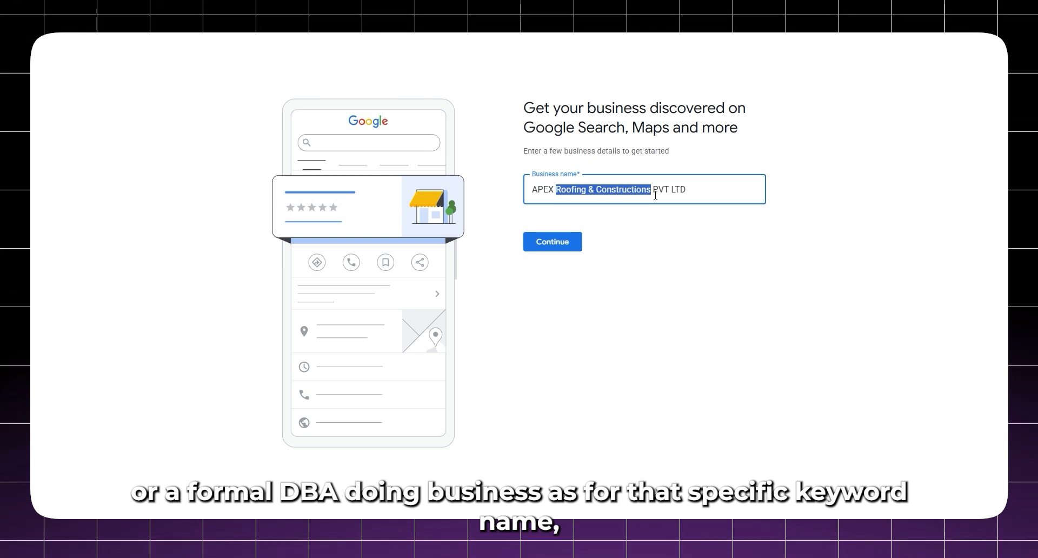
# Step: Shorten the business name to 'APEX PVT LTD' and submit it
pyautogui.press('BackSpace')
pyautogui.click(491, 212)
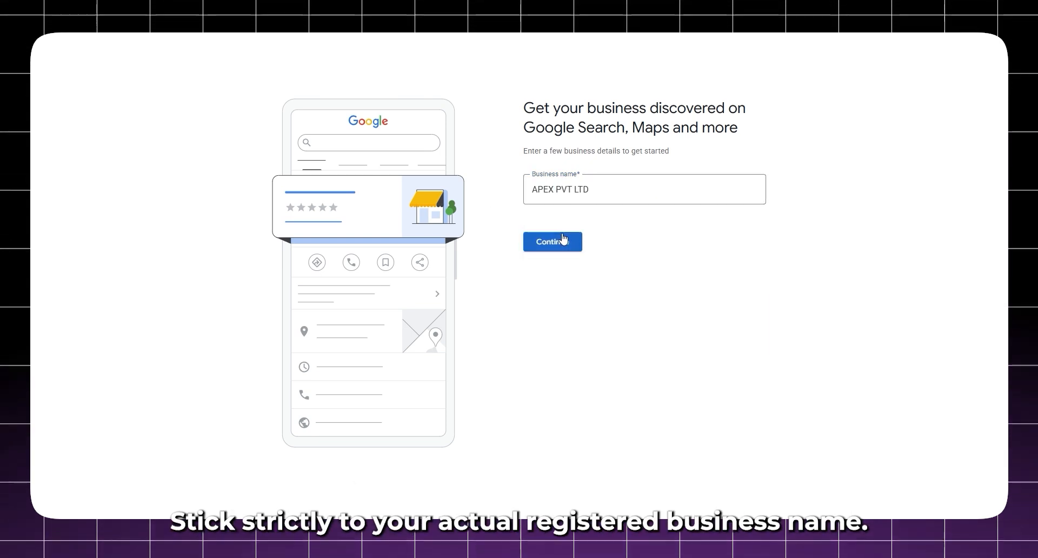
pyautogui.click(562, 240)
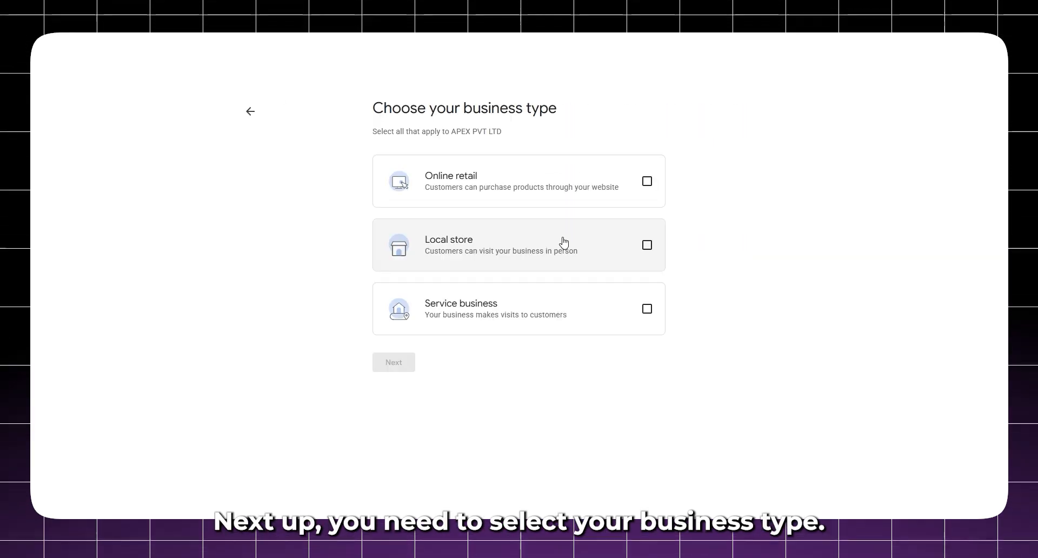
# Step: Mark the business as both a local store and a service business
pyautogui.click(563, 243)
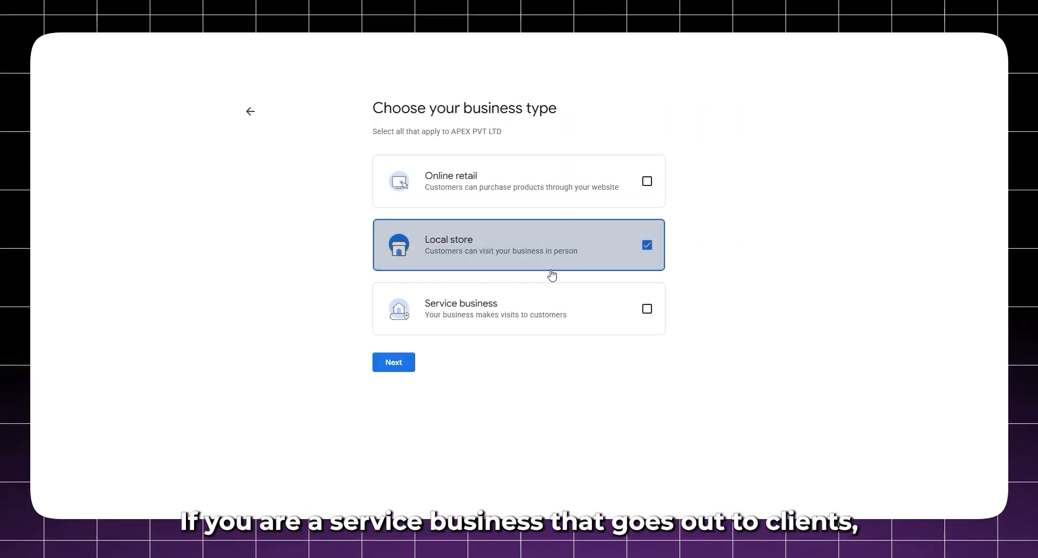
pyautogui.click(535, 305)
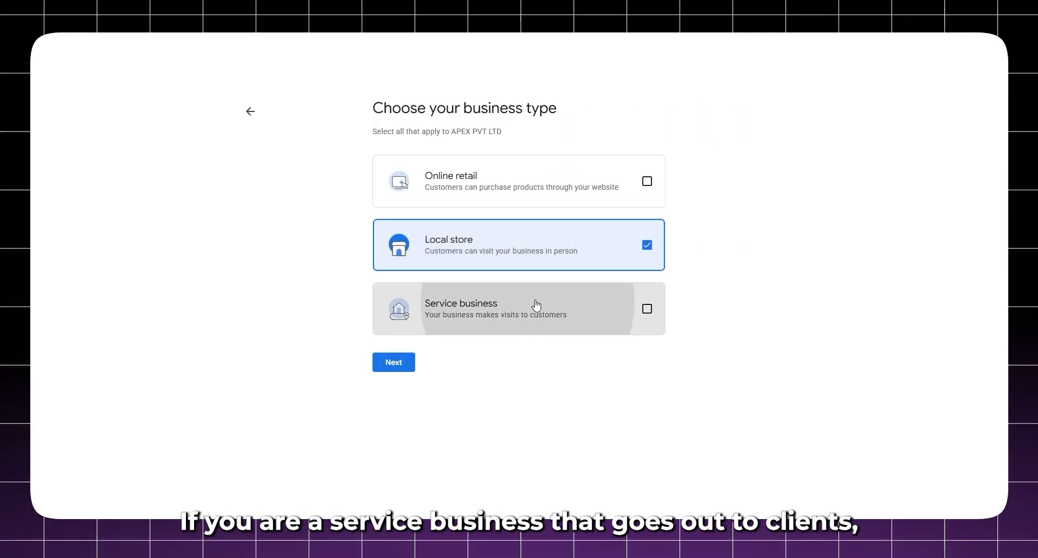
pyautogui.click(407, 366)
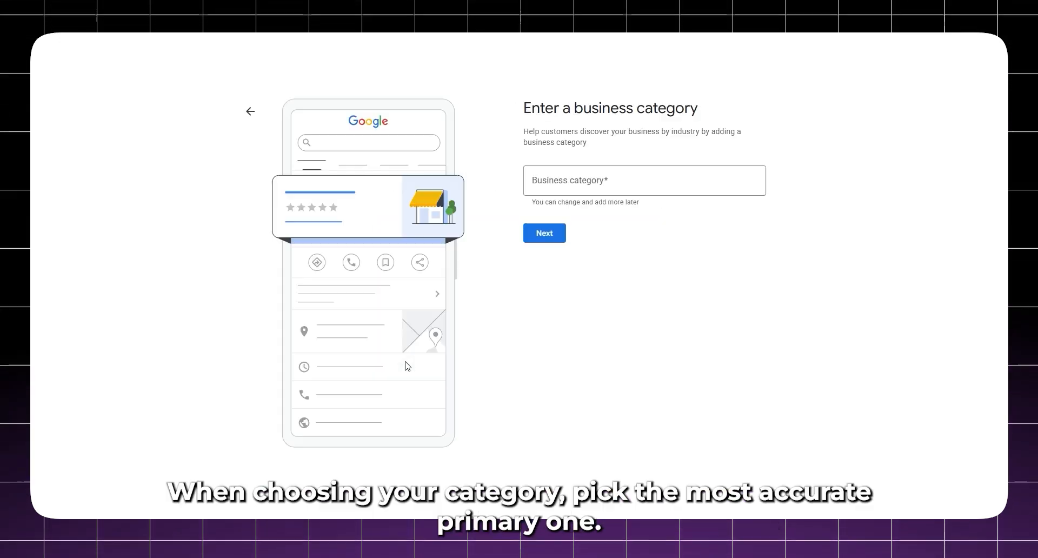
# Step: Set the business category to Roofing contractor
pyautogui.click(577, 185)
pyautogui.write('roofin')
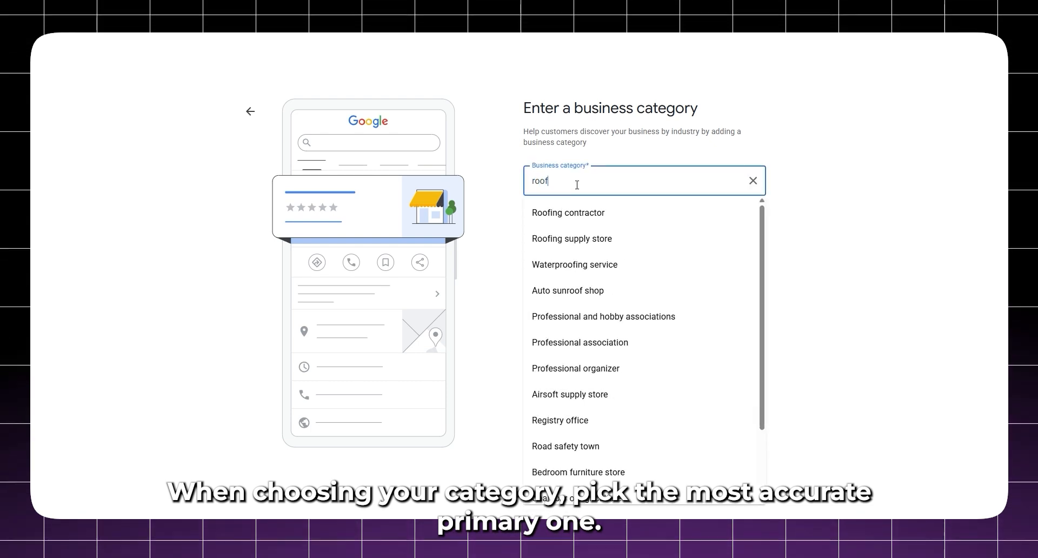
pyautogui.click(572, 210)
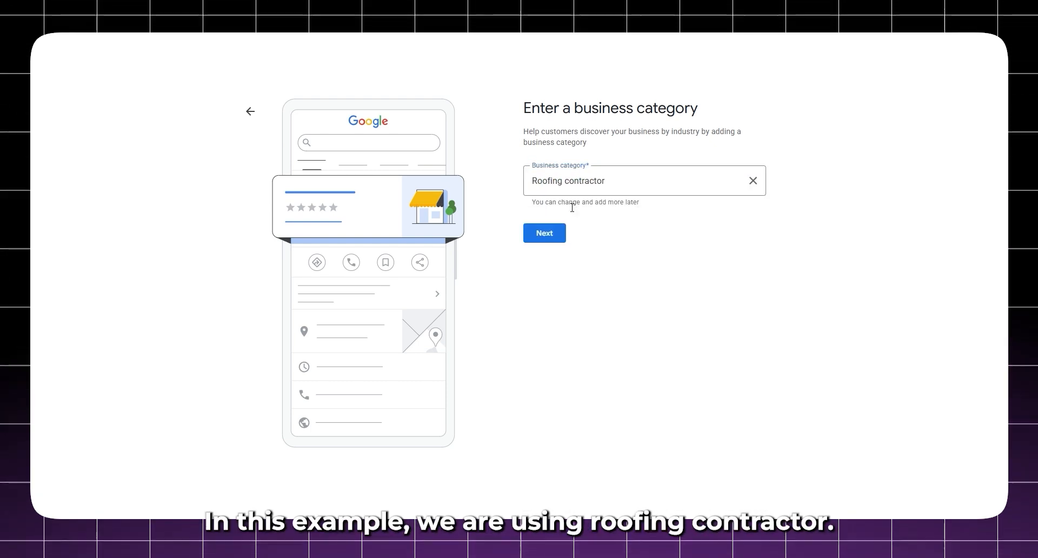
pyautogui.click(552, 236)
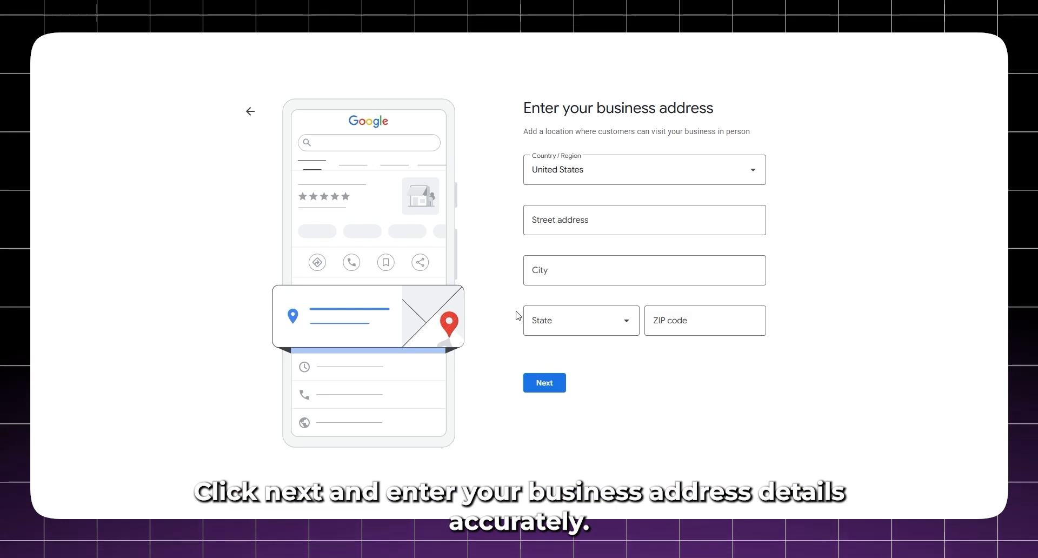
# Step: Enter the business street address from the suggestions and accept its map location
pyautogui.click(560, 228)
pyautogui.write('iowa')
pyautogui.click(569, 253)
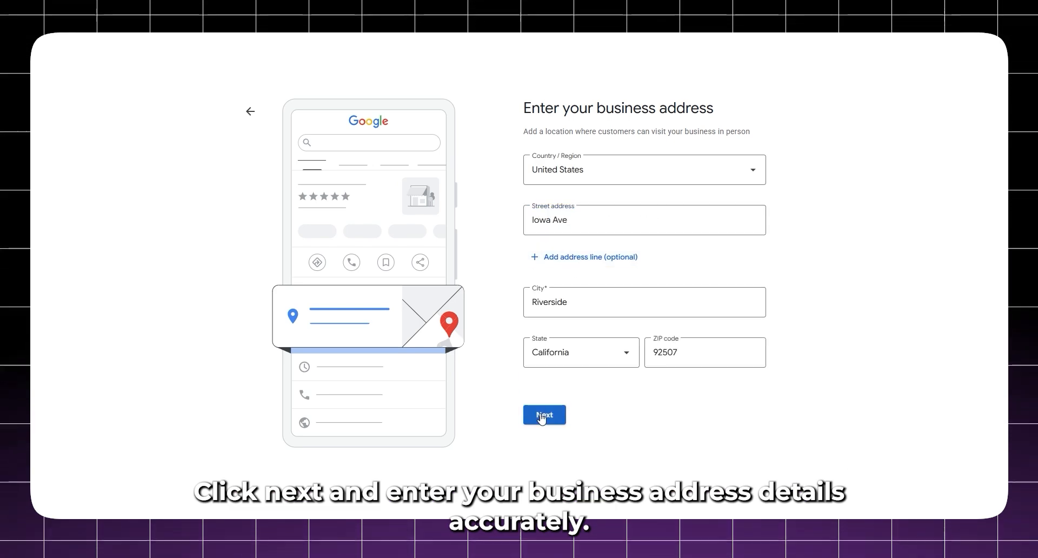
pyautogui.click(545, 416)
pyautogui.click(544, 409)
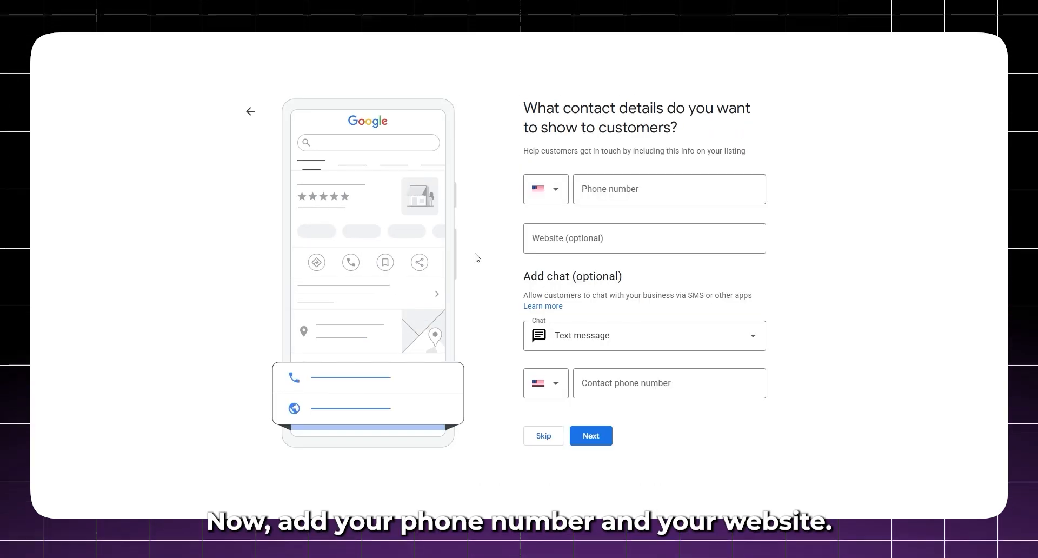
# Step: Enter the business phone number and the website iowaapexroofing.com
pyautogui.click(596, 198)
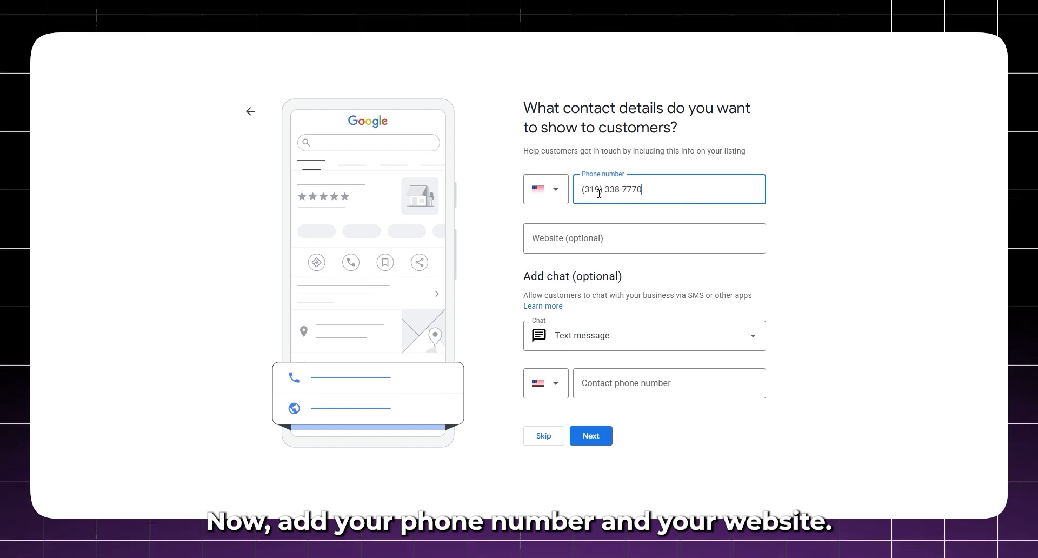
pyautogui.click(575, 246)
pyautogui.write('io')
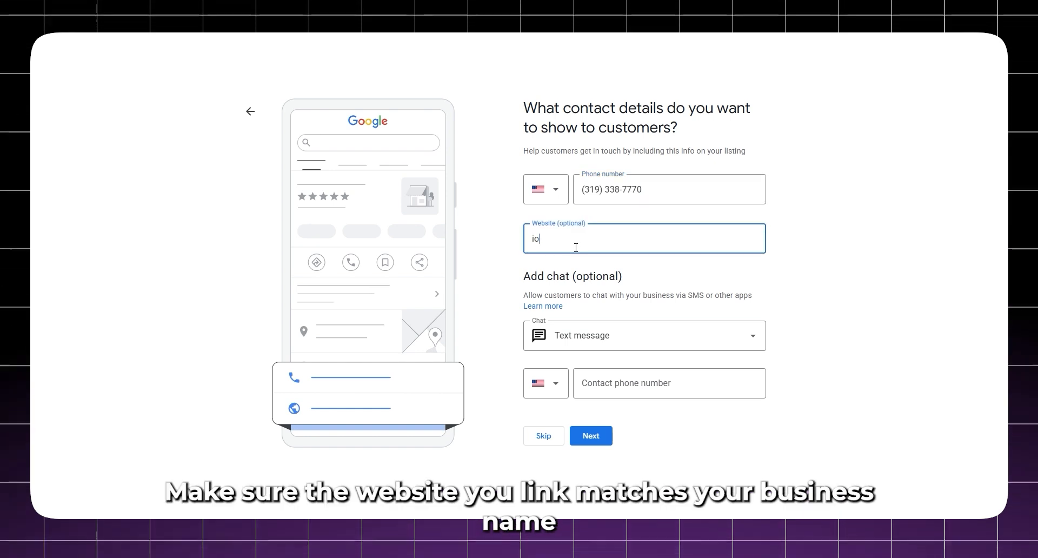
pyautogui.write('waapexroogi')
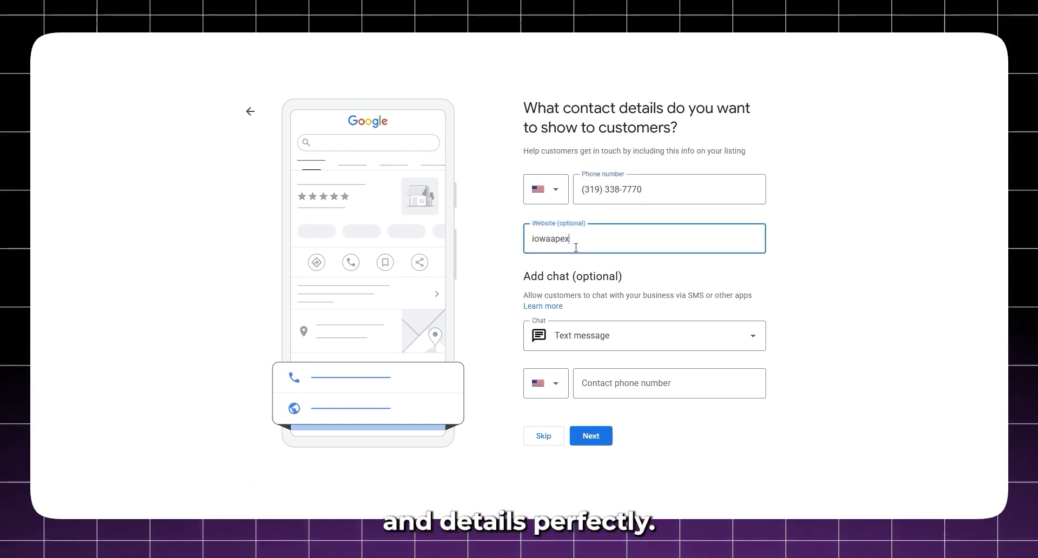
pyautogui.press('BackSpace')
pyautogui.press('BackSpace')
pyautogui.write('fing.com')
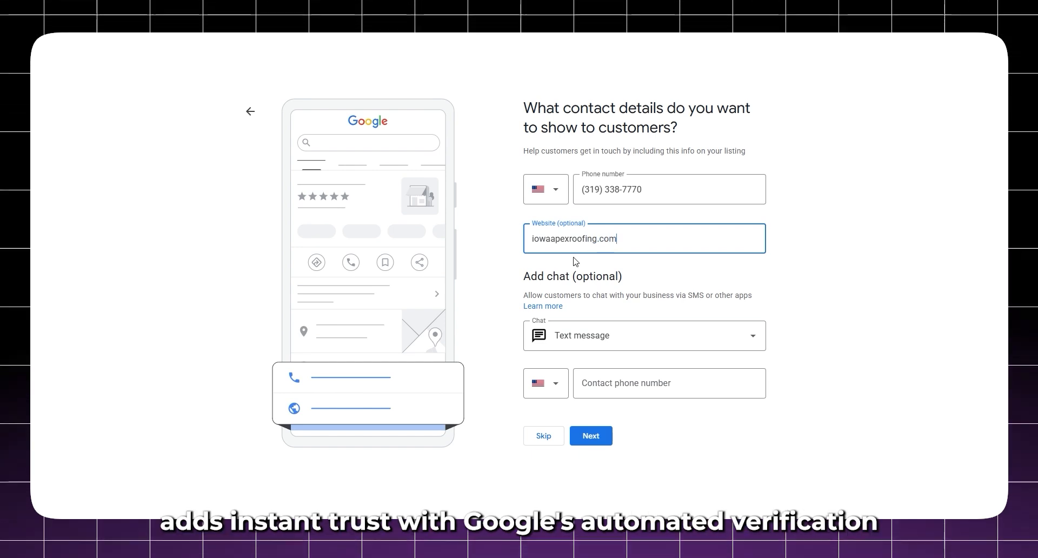
# Step: Paste the phone number as the chat contact number and save the contact details
pyautogui.click(606, 382)
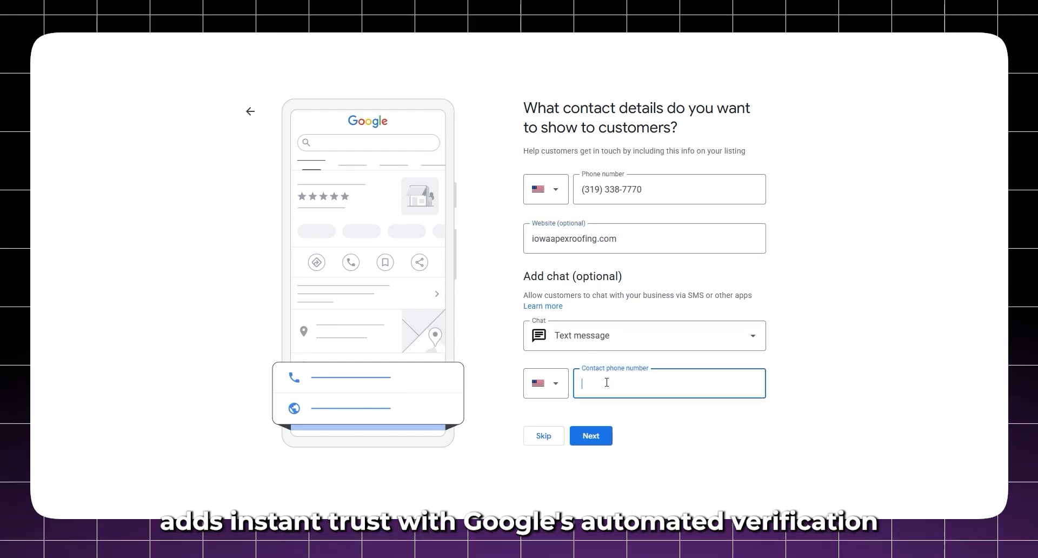
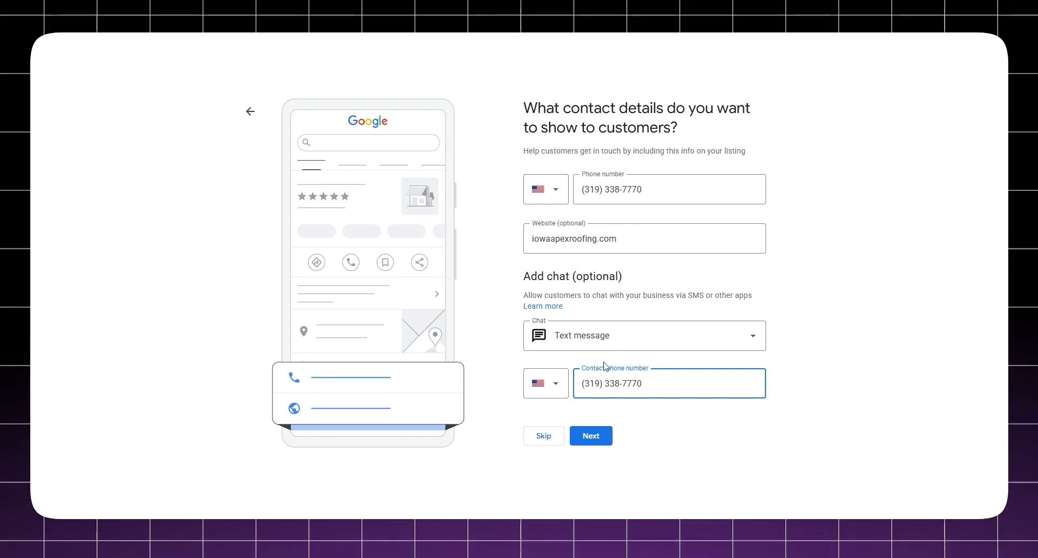
pyautogui.click(591, 435)
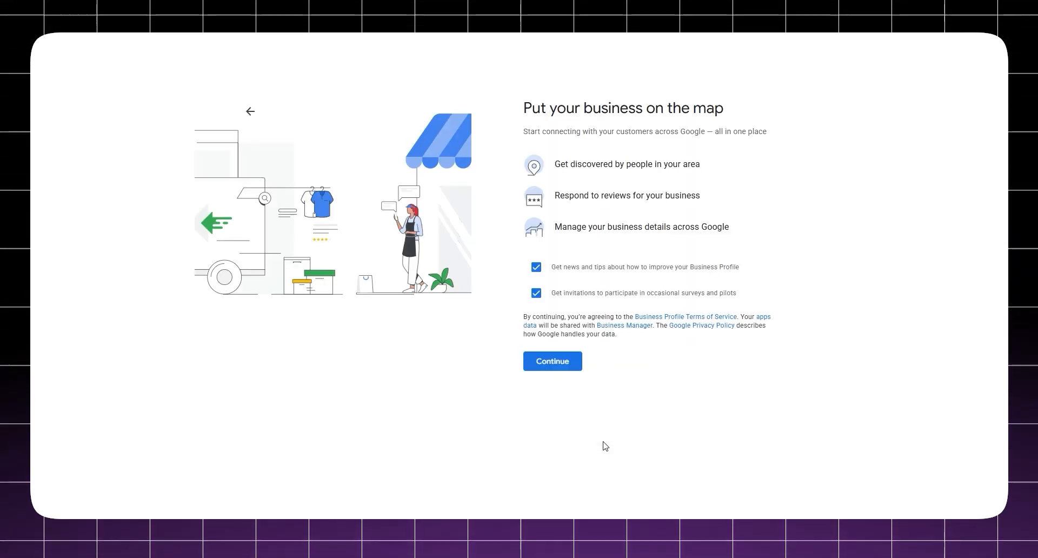
# Step: Accept the terms and pick Submit a Business Video as the verification method
pyautogui.click(561, 364)
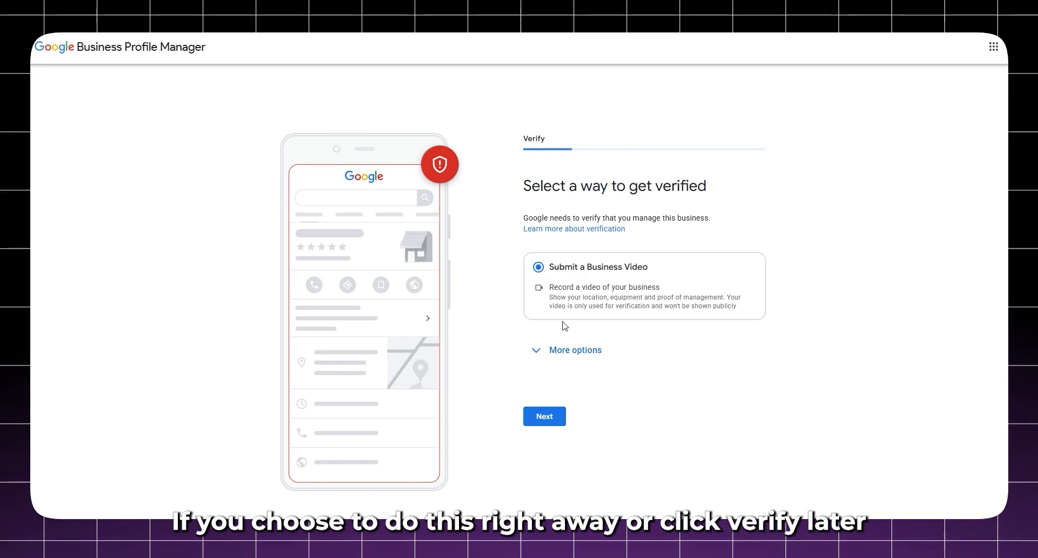
pyautogui.click(543, 355)
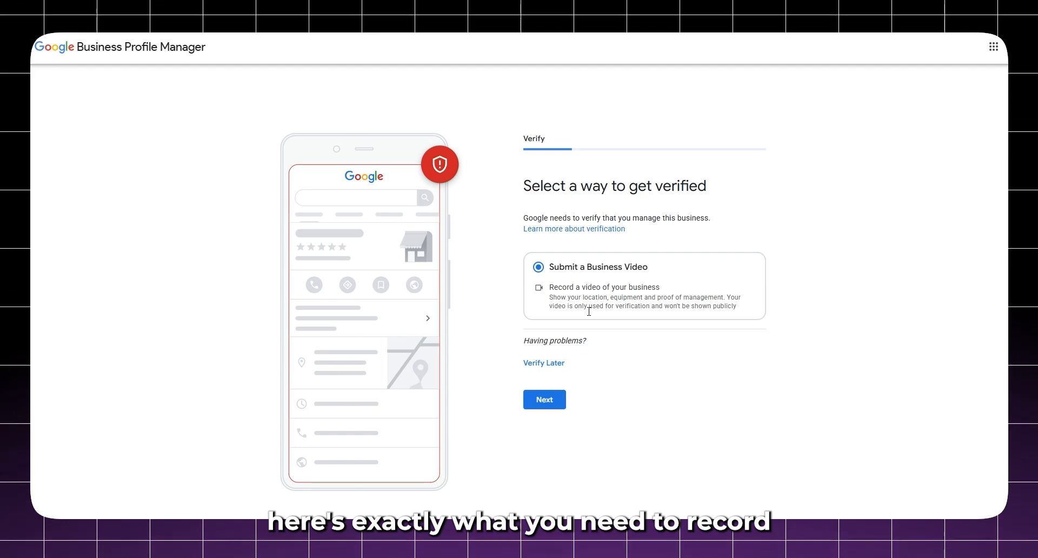
pyautogui.click(551, 398)
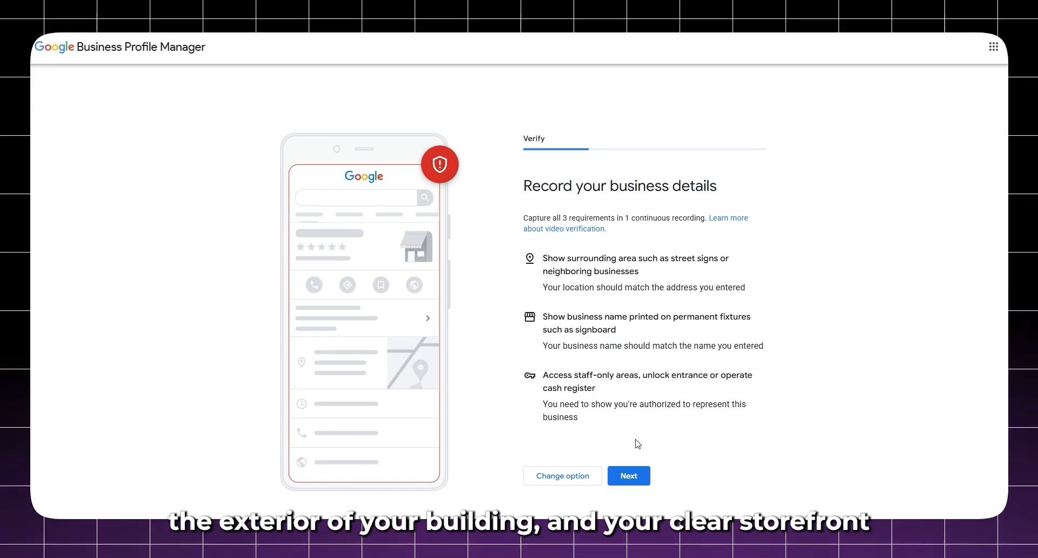
# Step: View the recording tips, then return to the verification methods and expand More options
pyautogui.click(630, 475)
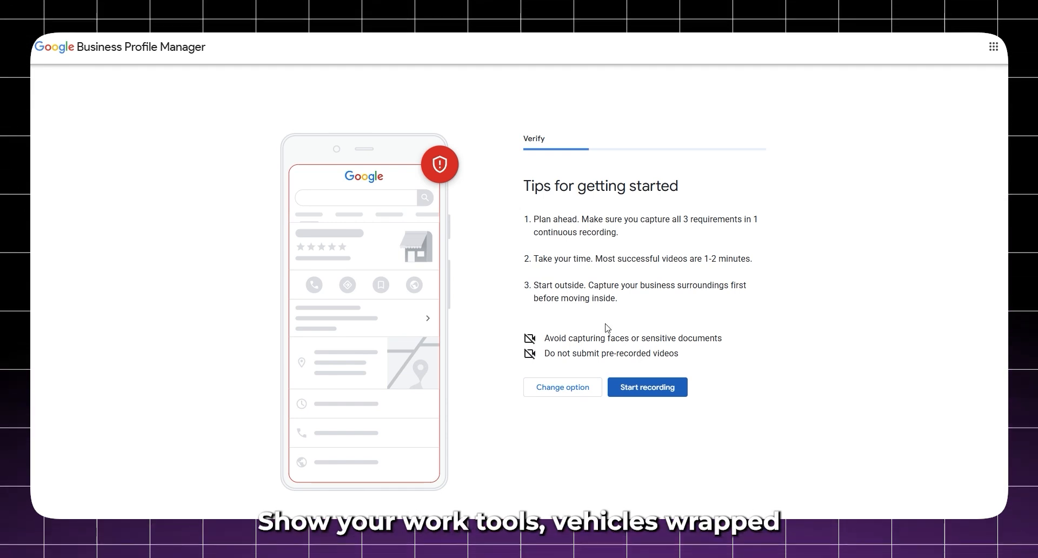
pyautogui.click(580, 387)
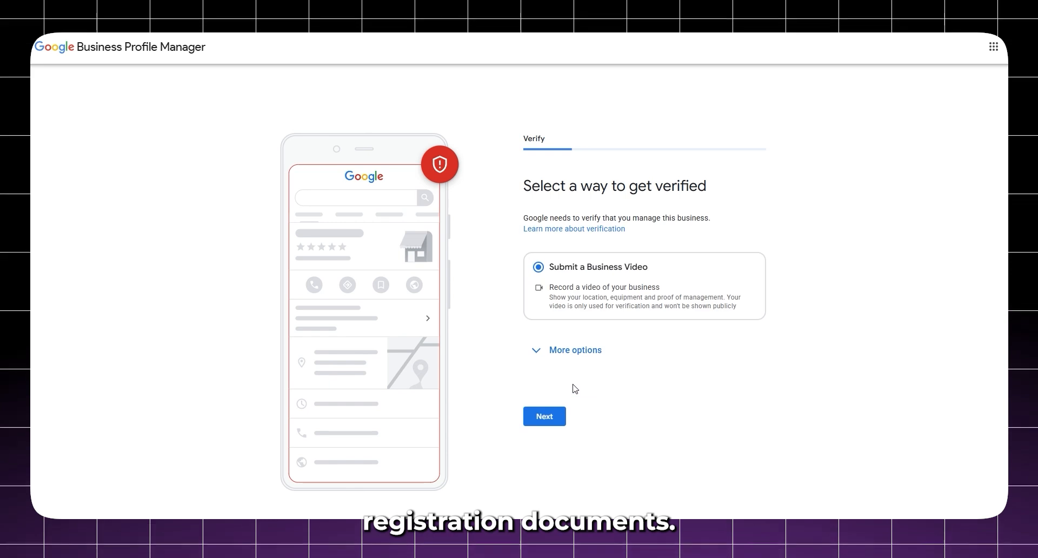
pyautogui.click(538, 352)
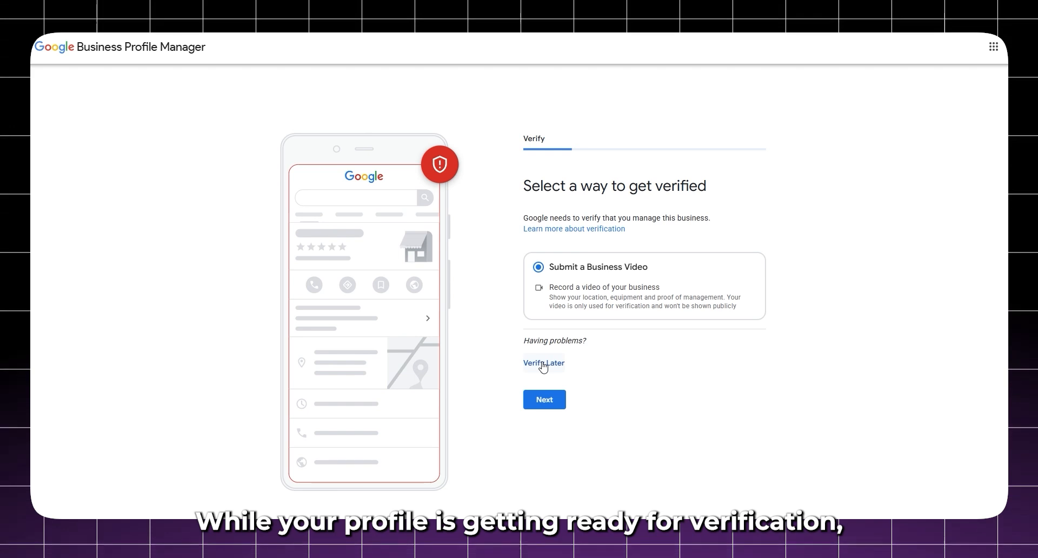
# Step: Choose Verify Later, then add Attic venting, installation, repairs and Gutter cleaning services
pyautogui.click(543, 364)
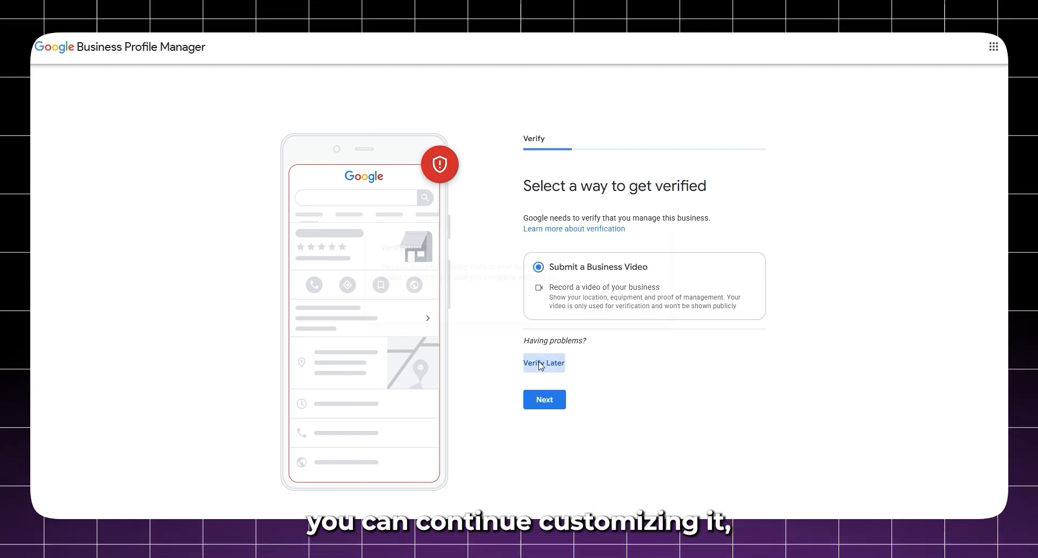
pyautogui.click(603, 310)
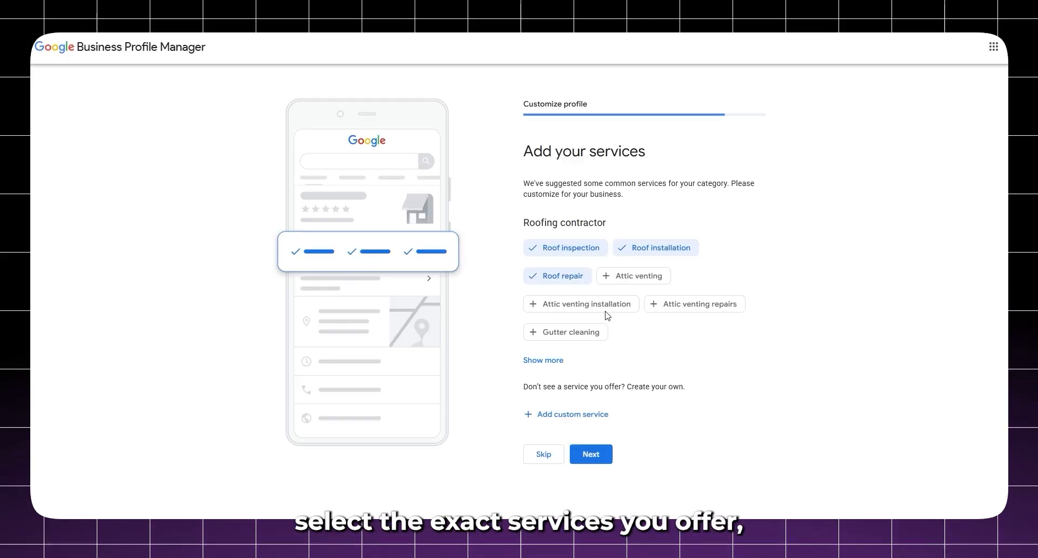
pyautogui.click(633, 276)
pyautogui.click(587, 304)
pyautogui.click(662, 304)
pyautogui.click(568, 332)
pyautogui.click(560, 360)
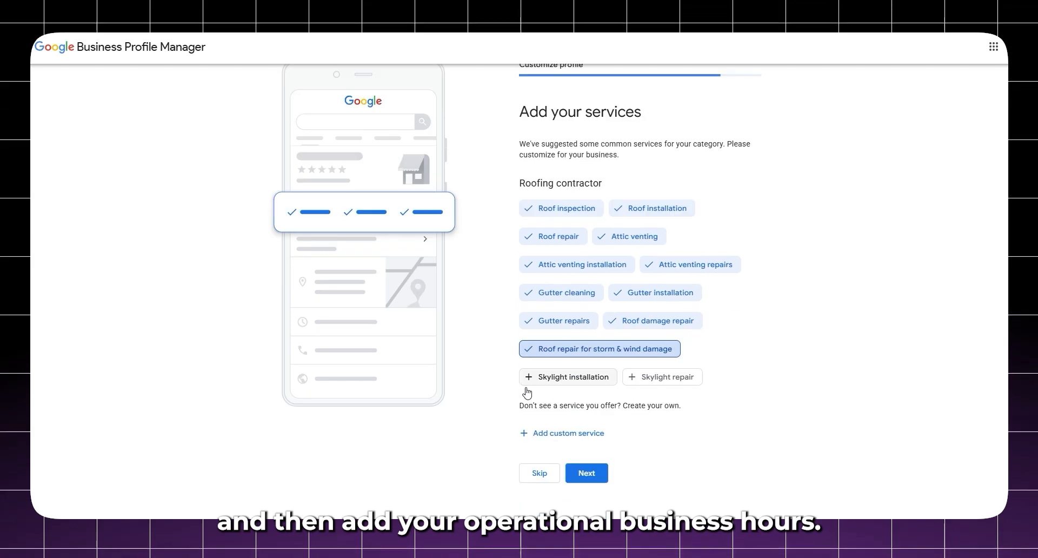
pyautogui.click(540, 495)
pyautogui.click(589, 472)
# Step: Mark Monday through Friday as open
pyautogui.click(586, 264)
pyautogui.click(585, 309)
pyautogui.click(585, 353)
pyautogui.click(585, 397)
pyautogui.click(586, 441)
pyautogui.scroll(-2, 586, 432)
# Step: Set Monday's hours to 12:00 AM–10:00 PM and the other weekdays to 24 hours
pyautogui.click(550, 229)
pyautogui.click(548, 282)
pyautogui.click(618, 229)
pyautogui.scroll(-15, 624, 318)
pyautogui.click(627, 292)
pyautogui.click(551, 273)
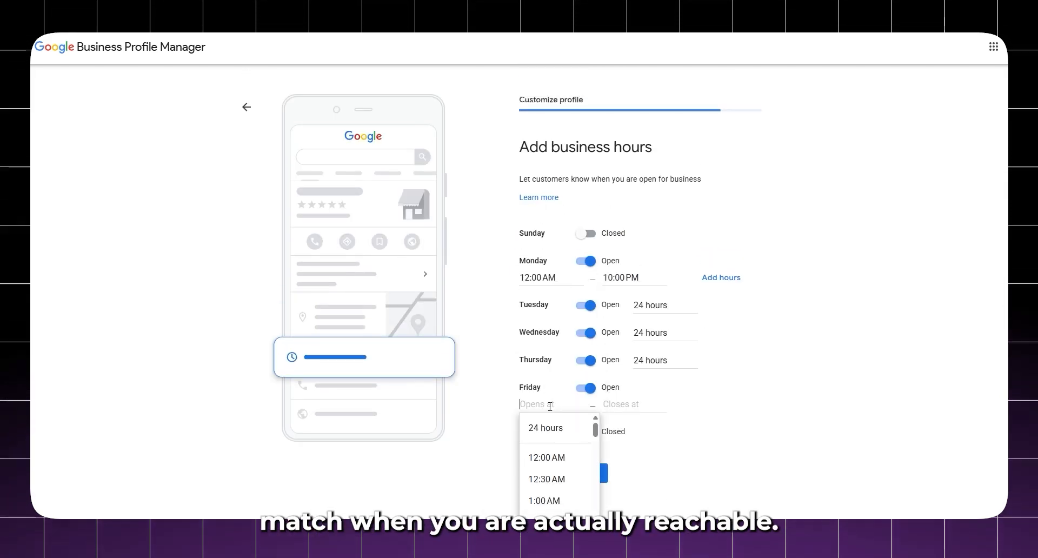
pyautogui.click(549, 426)
pyautogui.click(598, 461)
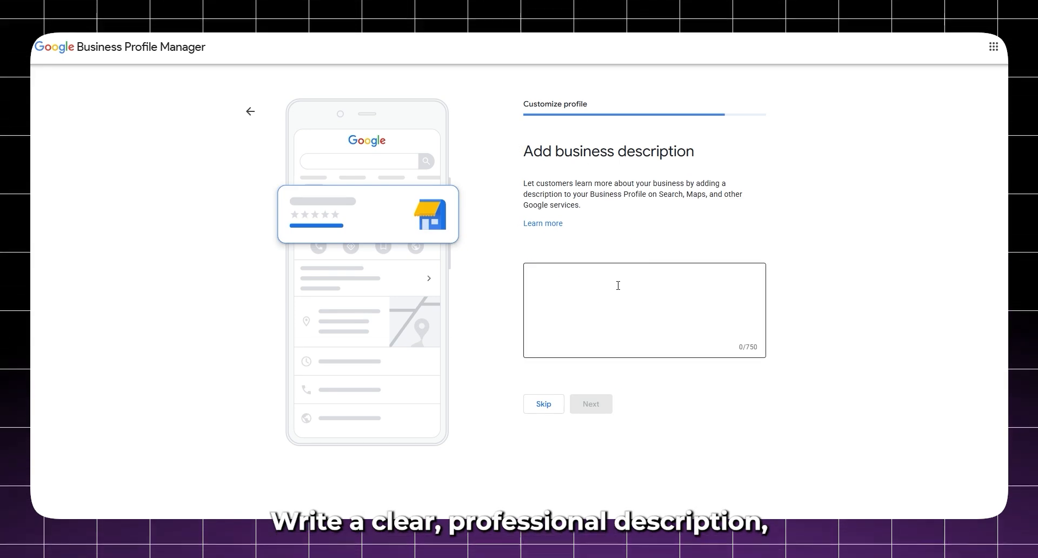
# Step: Paste the prepared 540-character company description
pyautogui.click(577, 300)
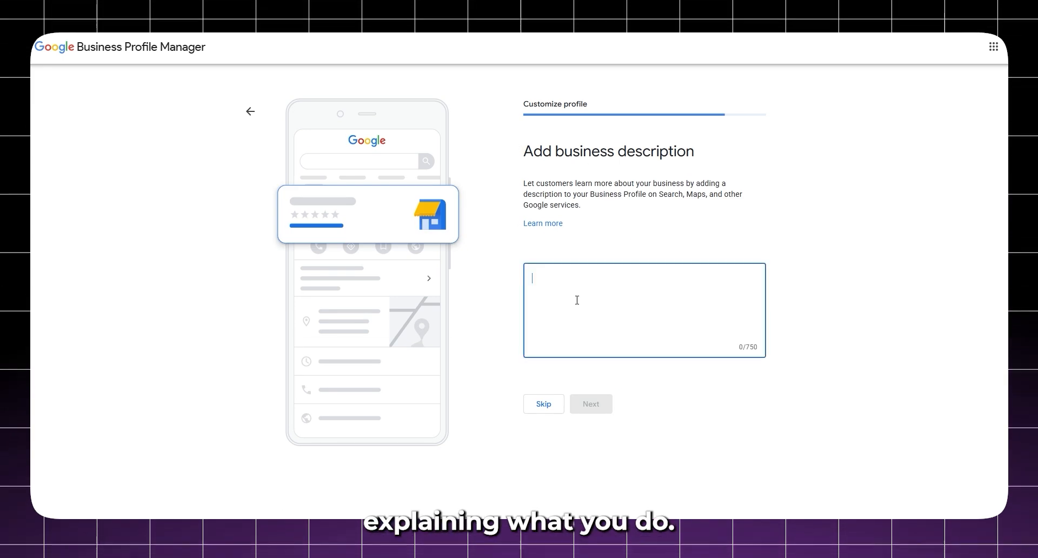
pyautogui.hotkey('ctrl', 'v')
pyautogui.scroll(3, 580, 275)
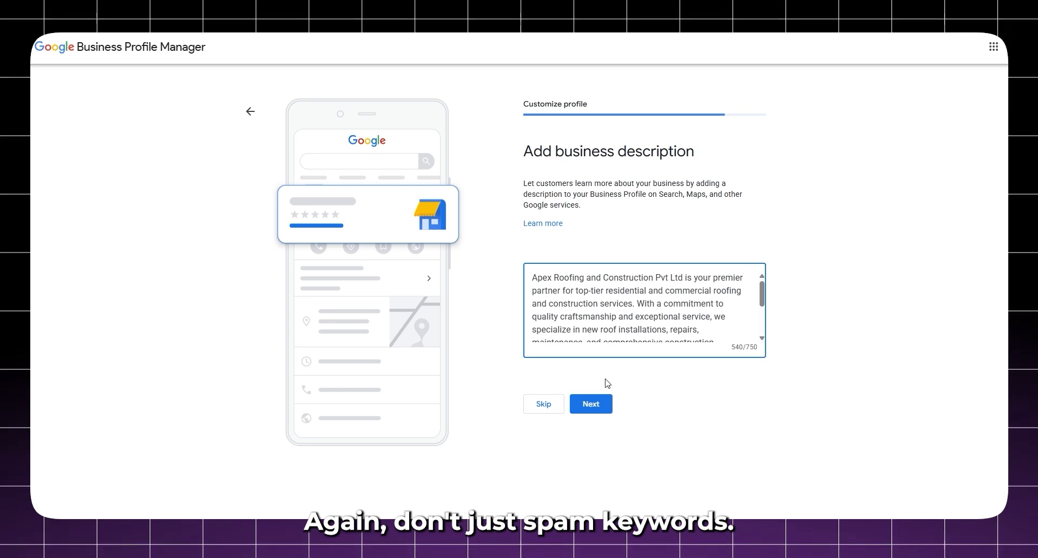
pyautogui.click(603, 405)
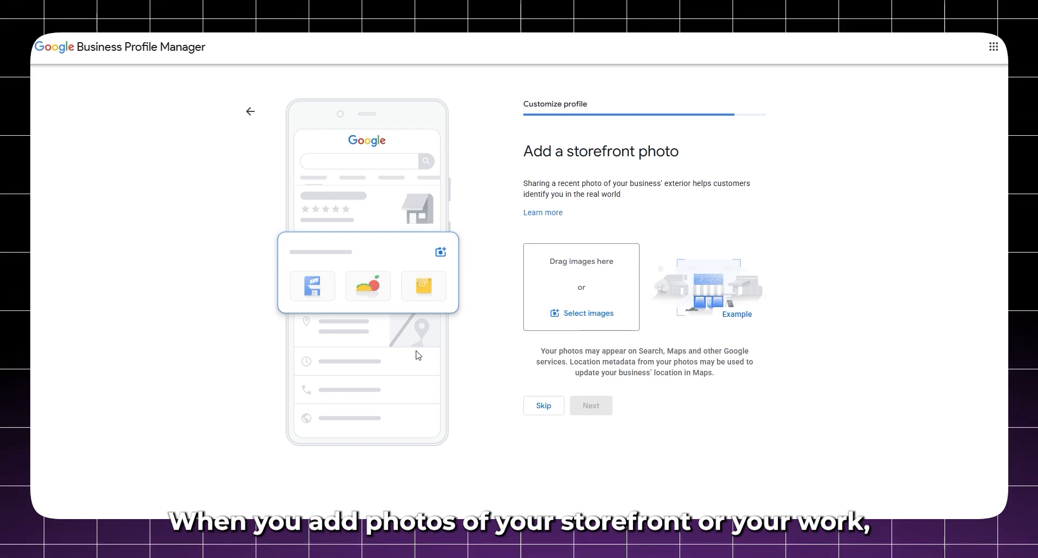
# Step: Upload one storefront photo and one photo of roofing work
pyautogui.click(557, 311)
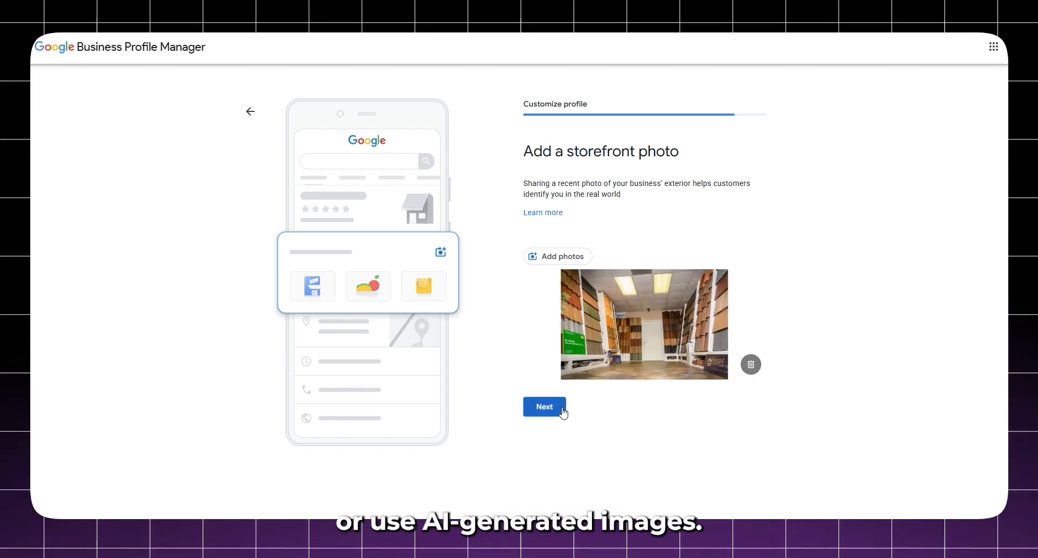
pyautogui.click(544, 406)
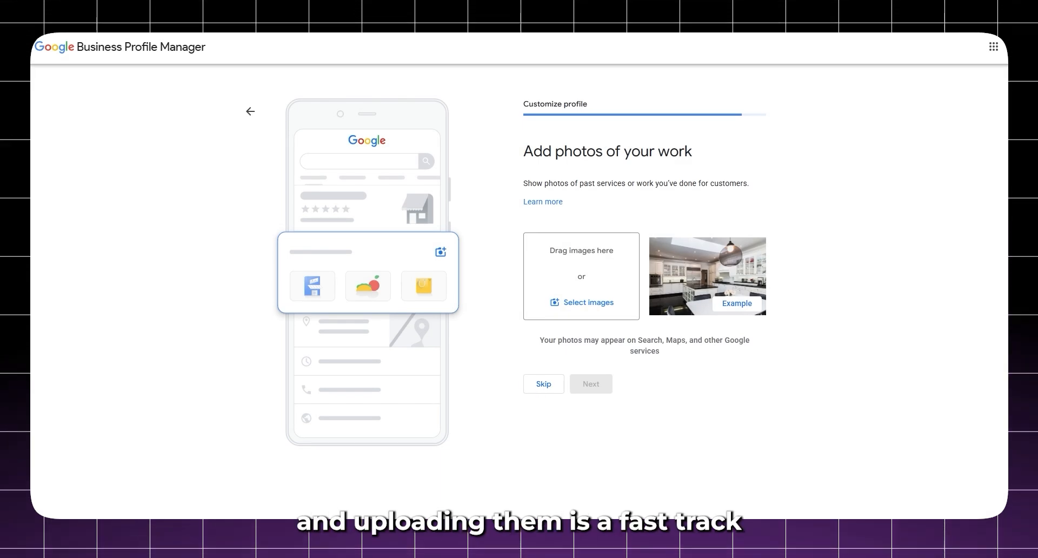
pyautogui.click(578, 319)
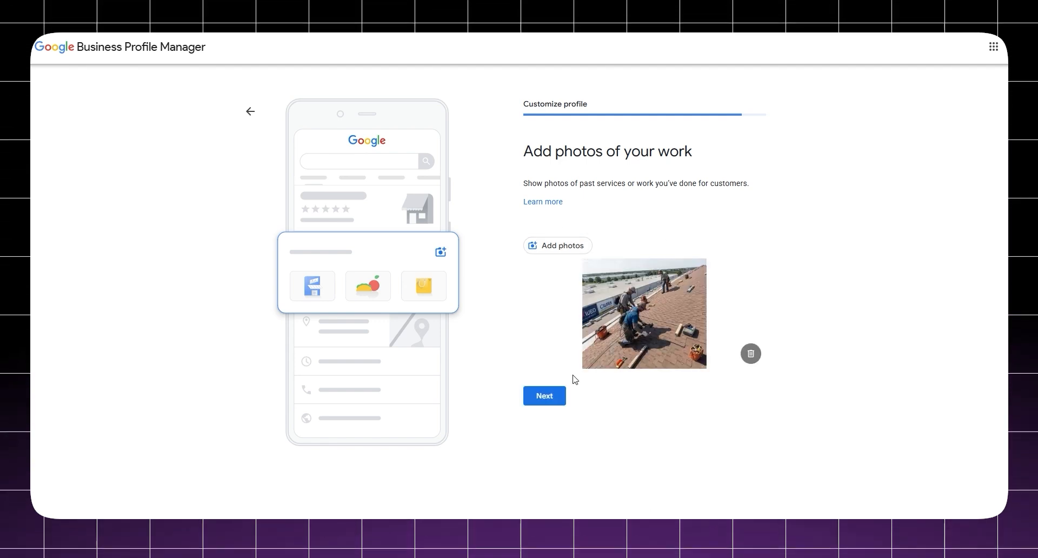
pyautogui.click(552, 401)
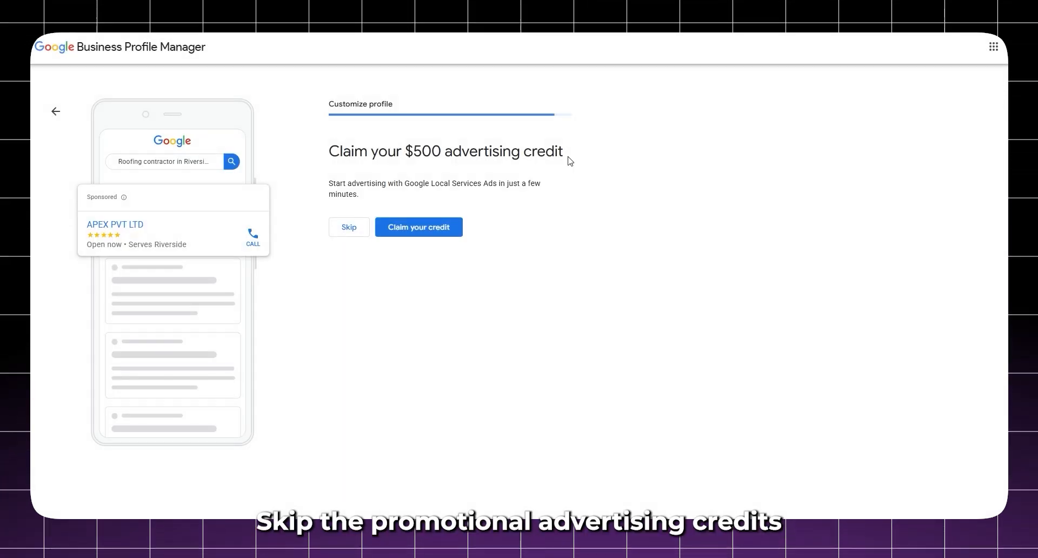
# Step: Skip the $500 ad credit and the Workspace custom email offers, then finish setup
pyautogui.click(361, 223)
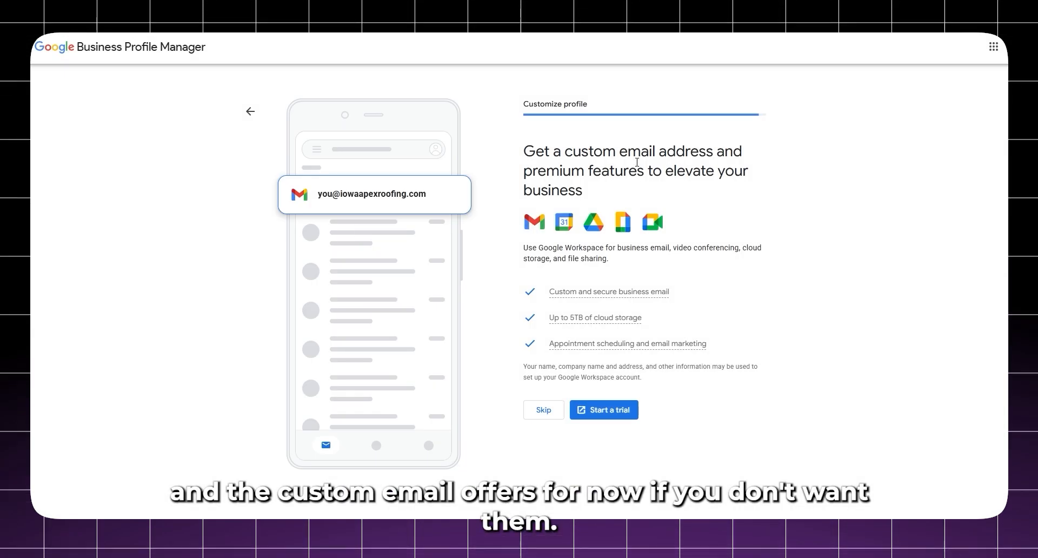
pyautogui.click(552, 404)
pyautogui.click(569, 256)
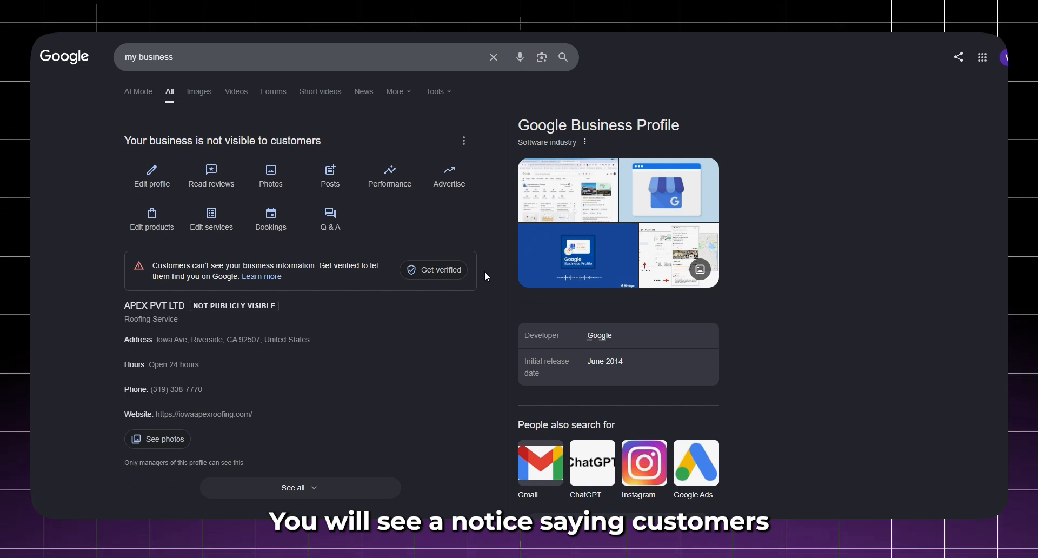
# Step: Choose Get verified by business video, then start recording to get the mobile QR code
pyautogui.click(427, 274)
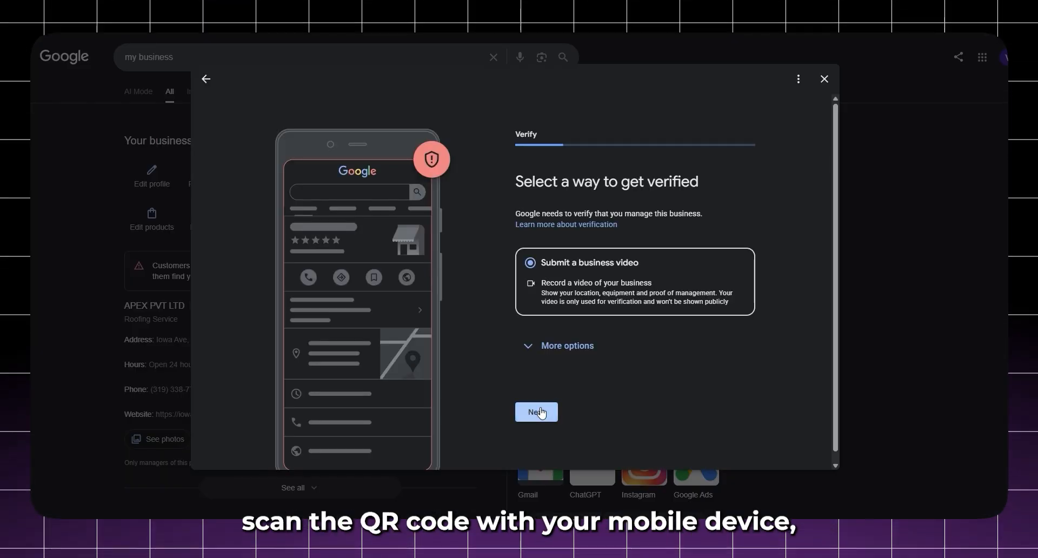
pyautogui.click(553, 410)
pyautogui.click(632, 453)
pyautogui.click(636, 394)
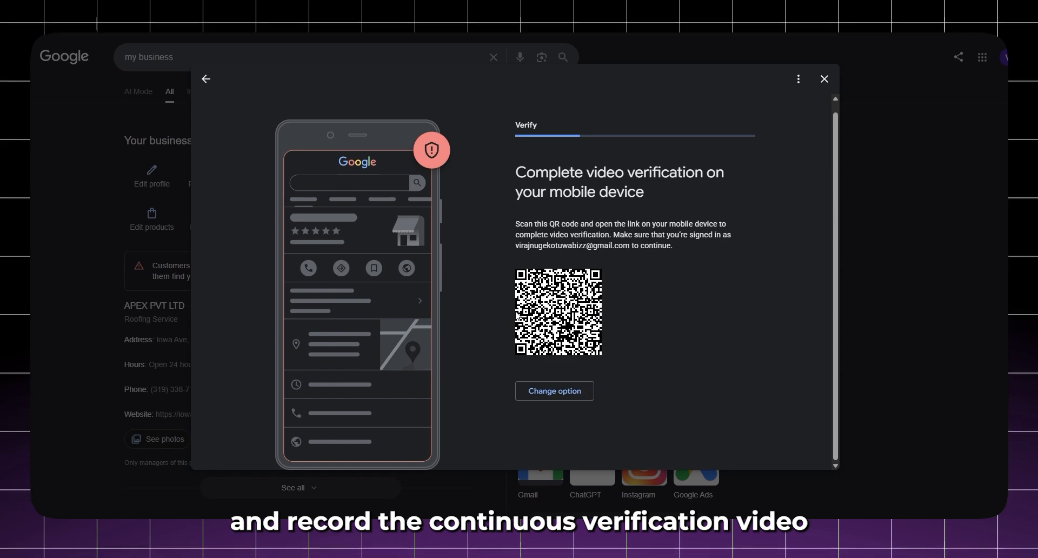